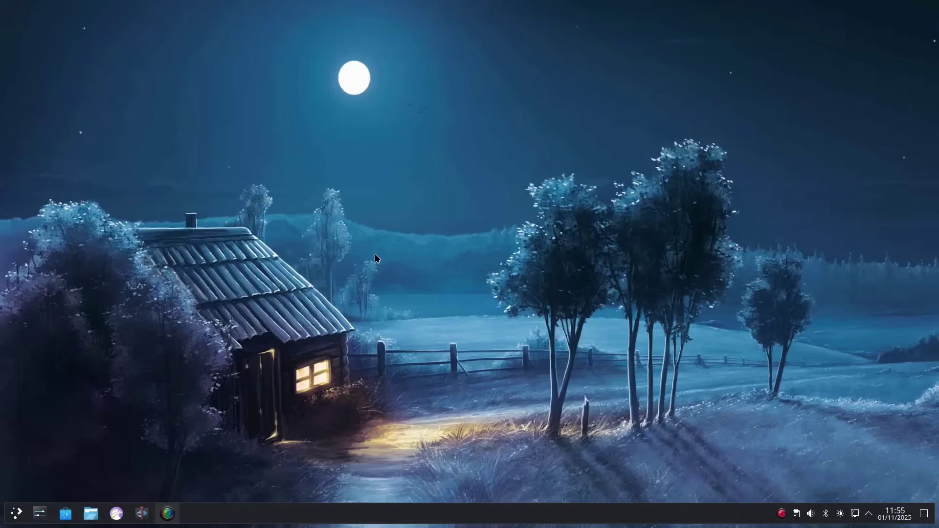
# Browse the application launcher's categories, then close the launcher
pyautogui.click(18, 513)
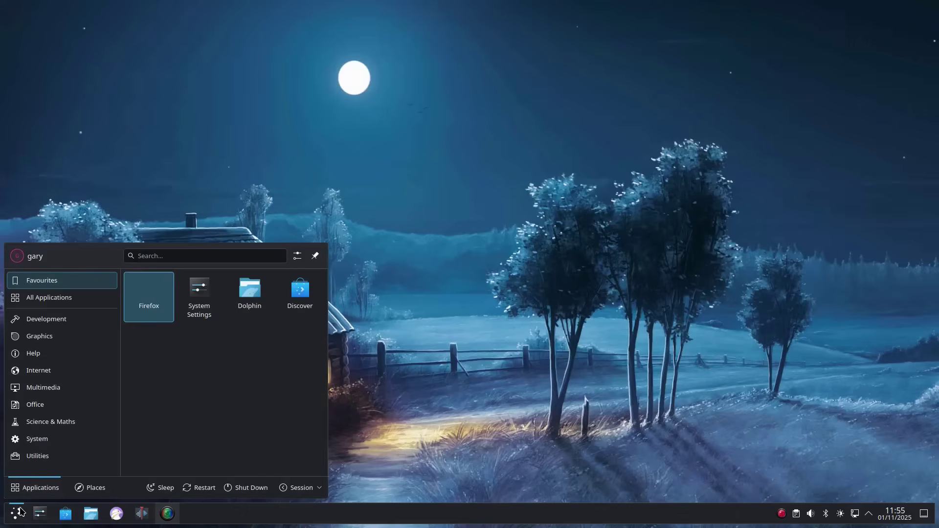
pyautogui.click(67, 320)
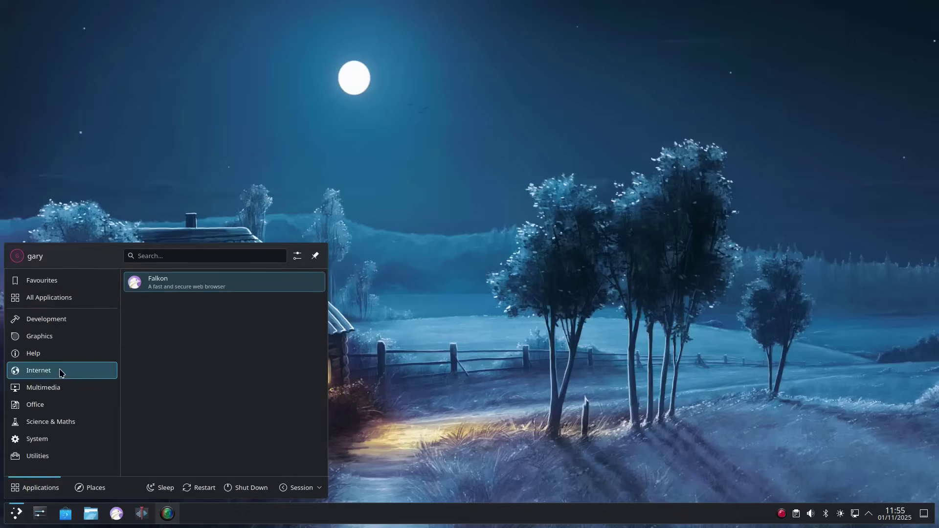
pyautogui.moveTo(61, 395)
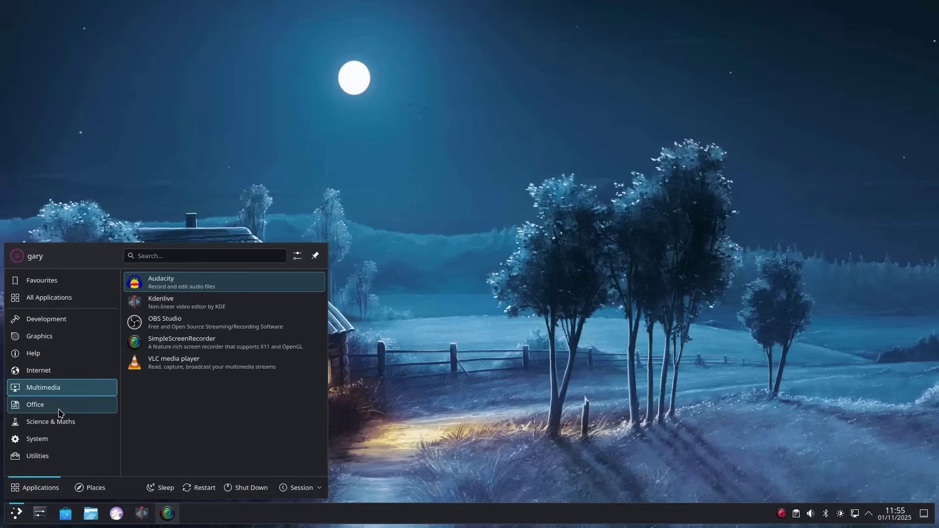
pyautogui.moveTo(61, 426)
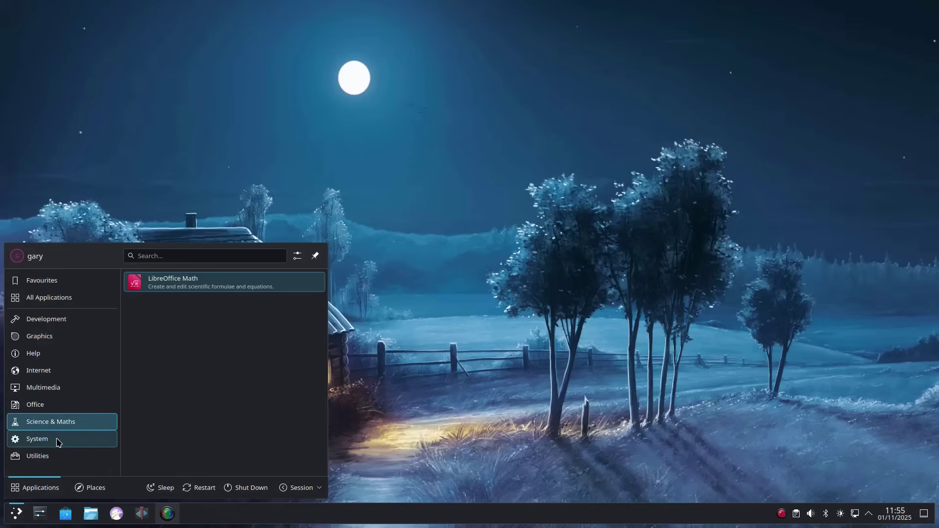
pyautogui.click(397, 419)
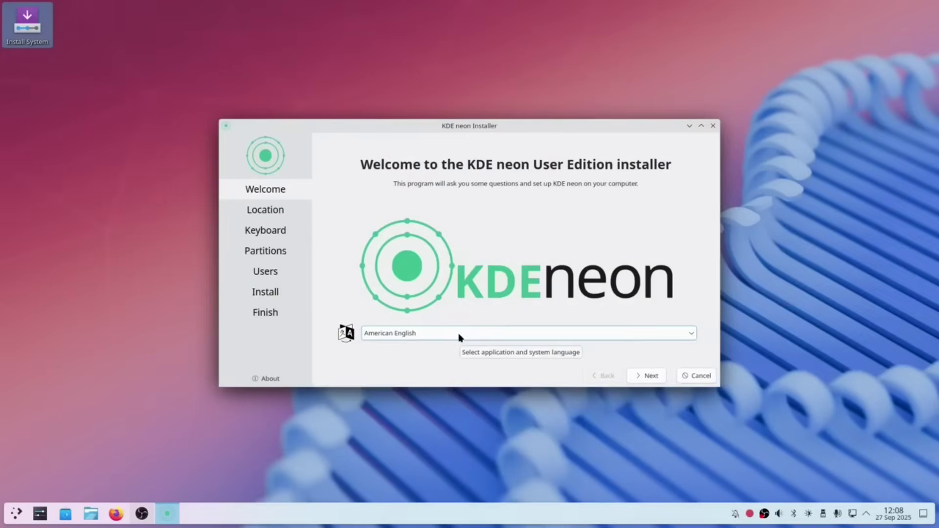
# Choose British English (United Kingdom) as the installer language and pass the Location and Keyboard steps
pyautogui.click(459, 334)
pyautogui.scroll(-4, 454, 352)
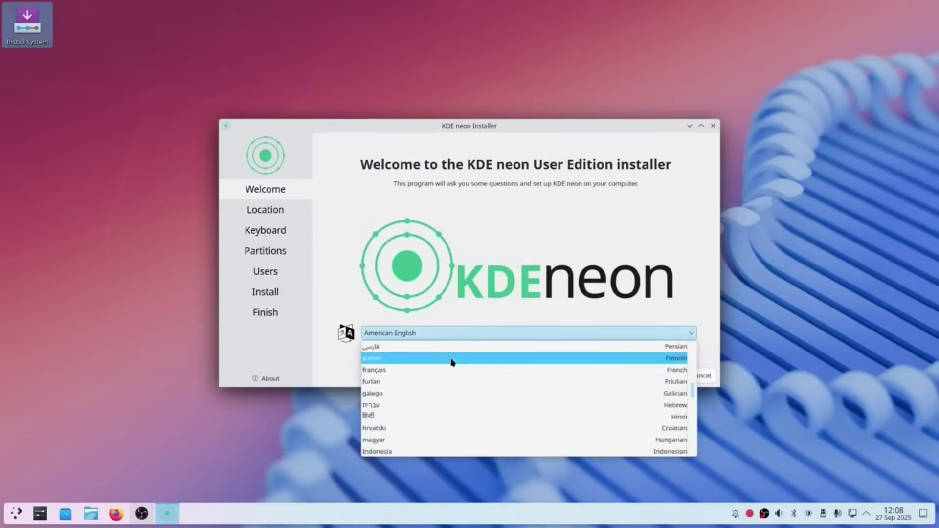
pyautogui.scroll(5, 447, 362)
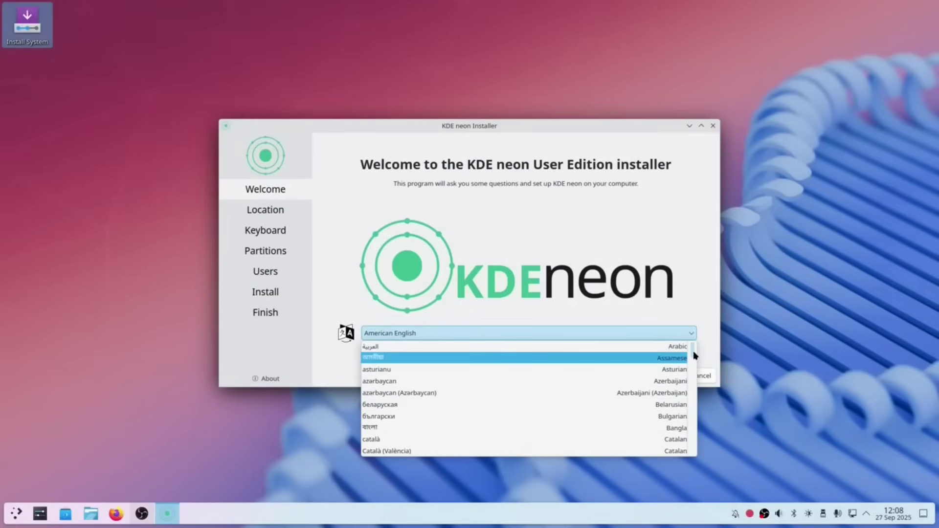
pyautogui.moveTo(694, 352); pyautogui.dragTo(693, 369)
pyautogui.click(536, 429)
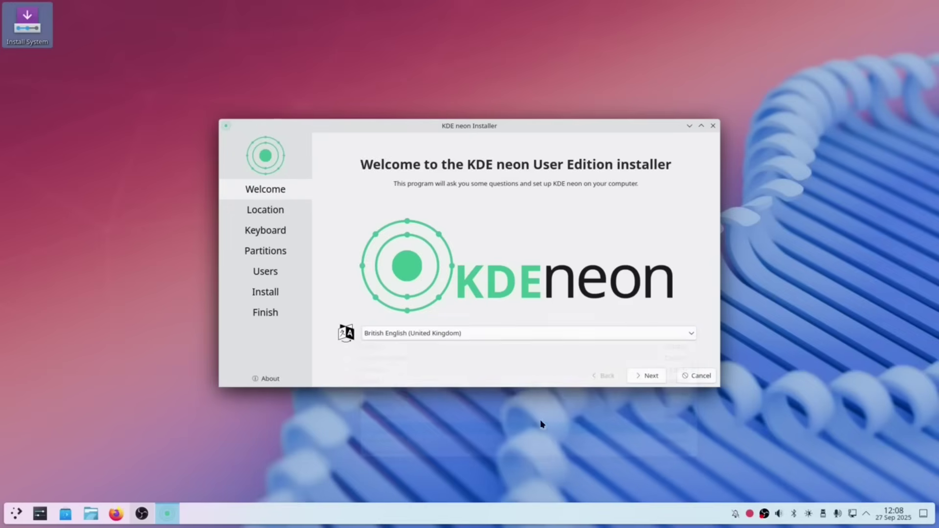
pyautogui.click(648, 377)
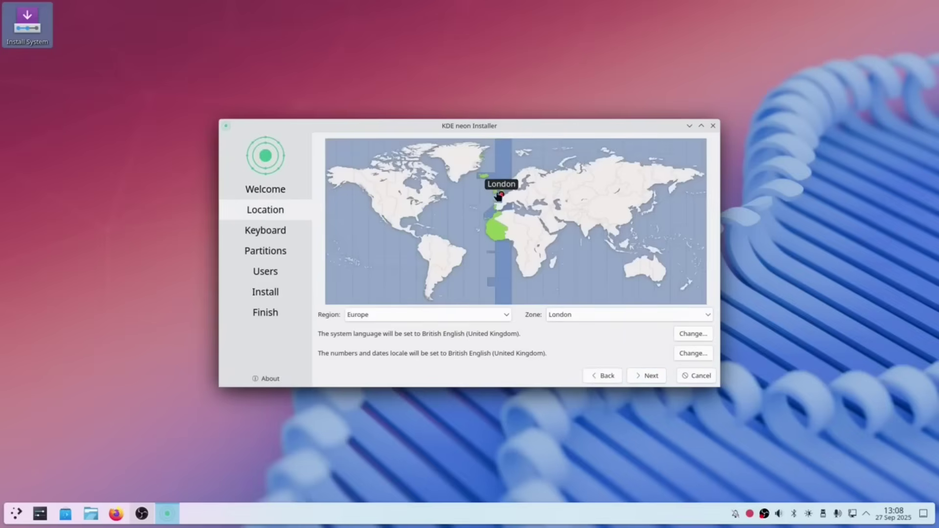
pyautogui.click(651, 376)
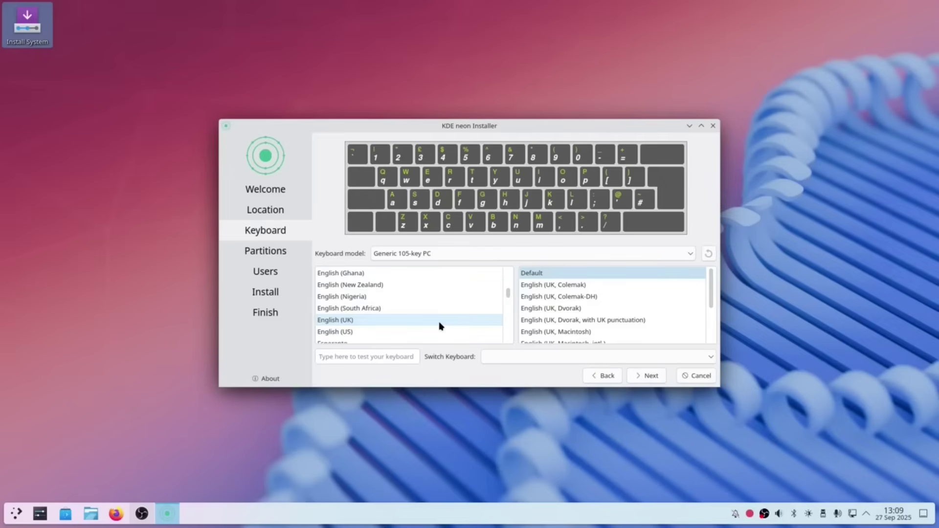
# Install KDE neon by replacing a partition on the KINGSTON disk, reaching the Users step
pyautogui.click(649, 377)
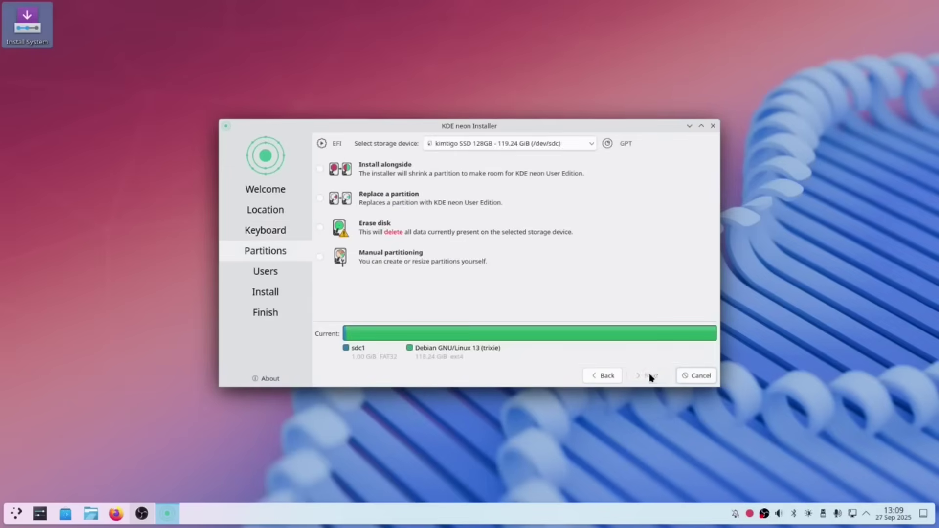
pyautogui.click(592, 144)
pyautogui.click(523, 201)
pyautogui.click(320, 198)
pyautogui.click(677, 291)
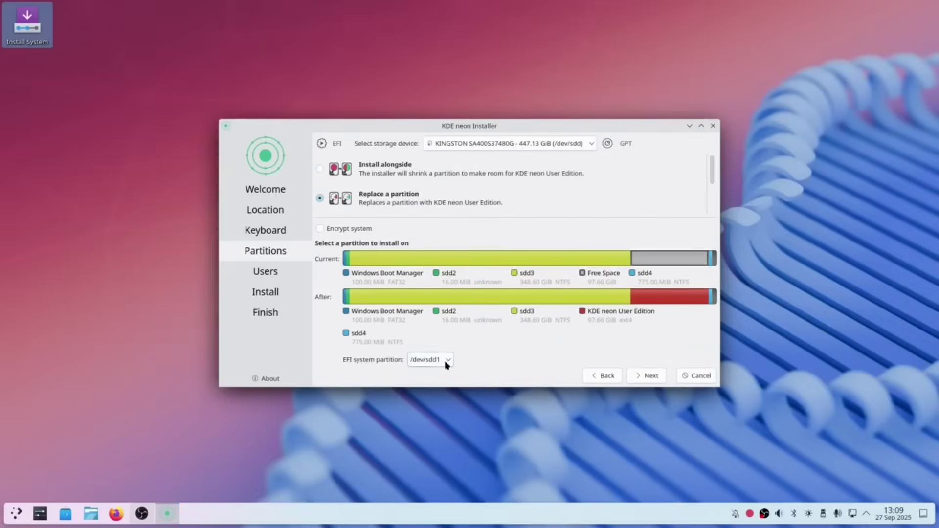
pyautogui.click(644, 376)
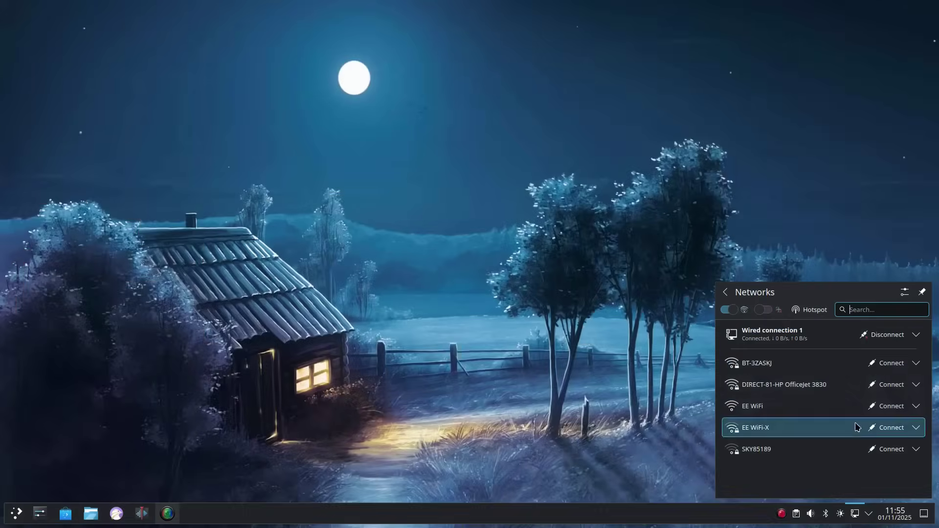
# Connect to the secured BT-3ZASKJ Wi-Fi with its password, then disconnect and close the Networks list
pyautogui.click(888, 363)
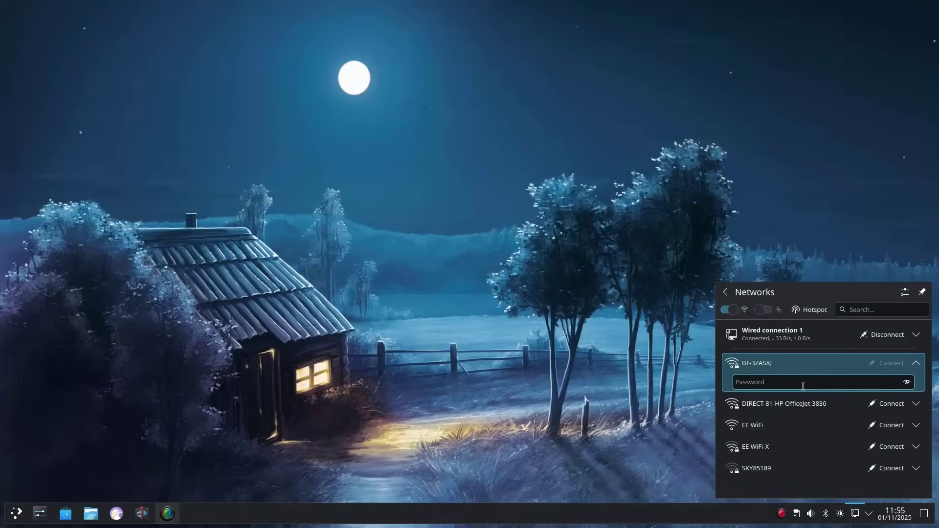
pyautogui.write('•••••••')
pyautogui.press('BackSpace')
pyautogui.press('BackSpace')
pyautogui.press('BackSpace')
pyautogui.press('BackSpace')
pyautogui.press('BackSpace')
pyautogui.write('•••••••••••')
pyautogui.click(886, 368)
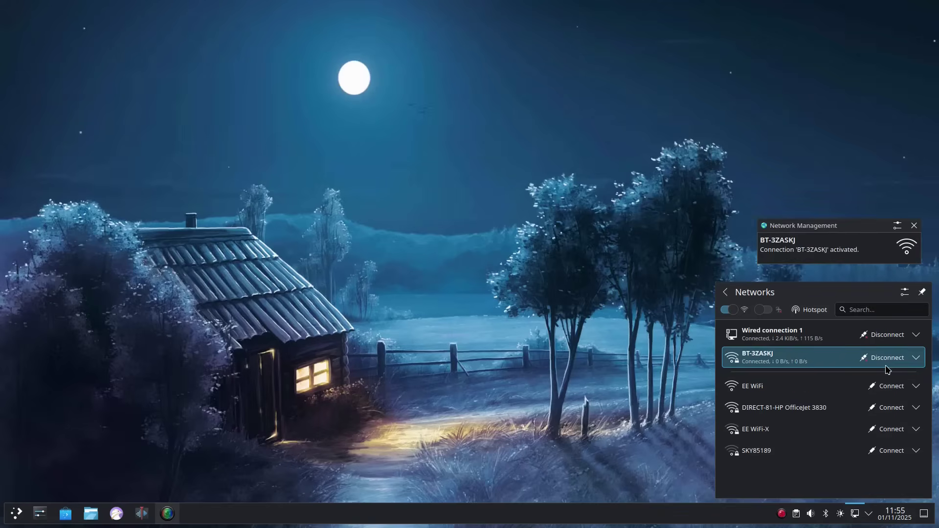
pyautogui.click(887, 358)
pyautogui.click(652, 362)
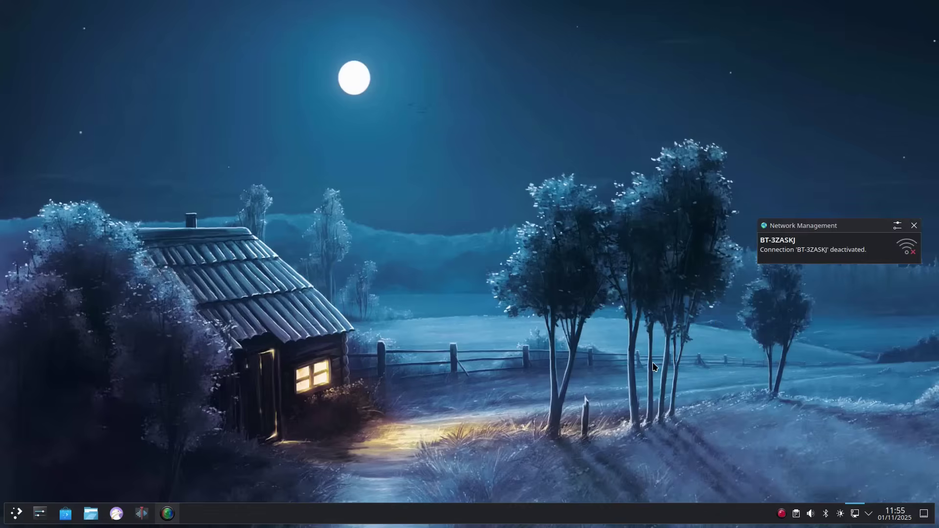
# Connect the Imdwimd RGB01 audio device from the Bluetooth tray list
pyautogui.click(826, 513)
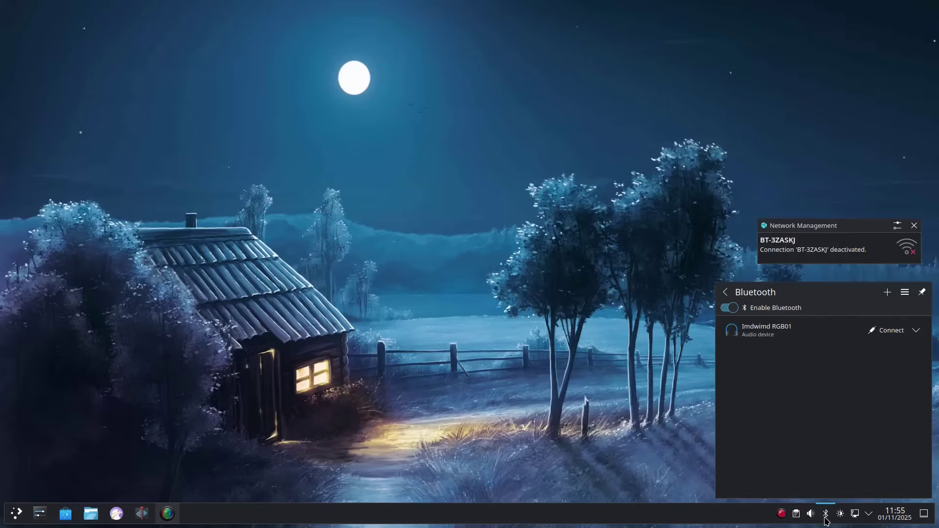
pyautogui.click(893, 336)
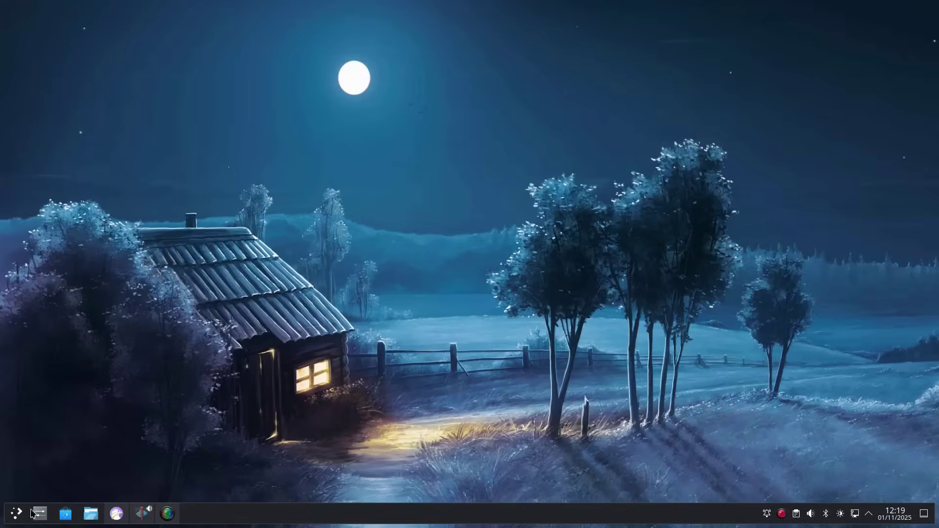
pyautogui.click(18, 517)
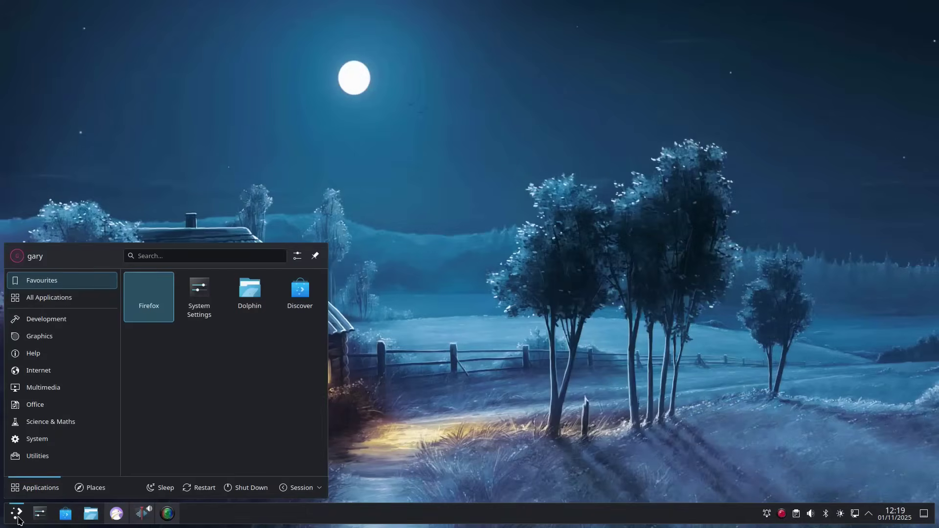
pyautogui.write('prin')
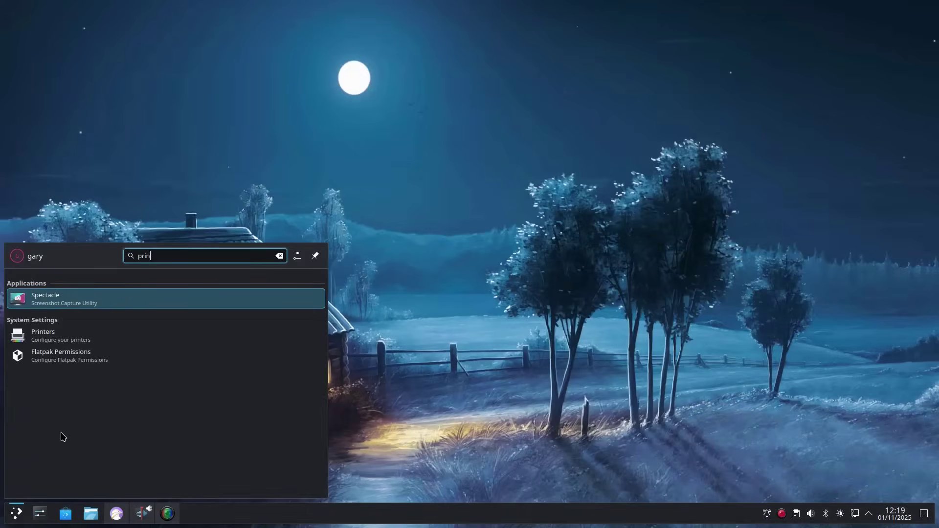
pyautogui.click(93, 343)
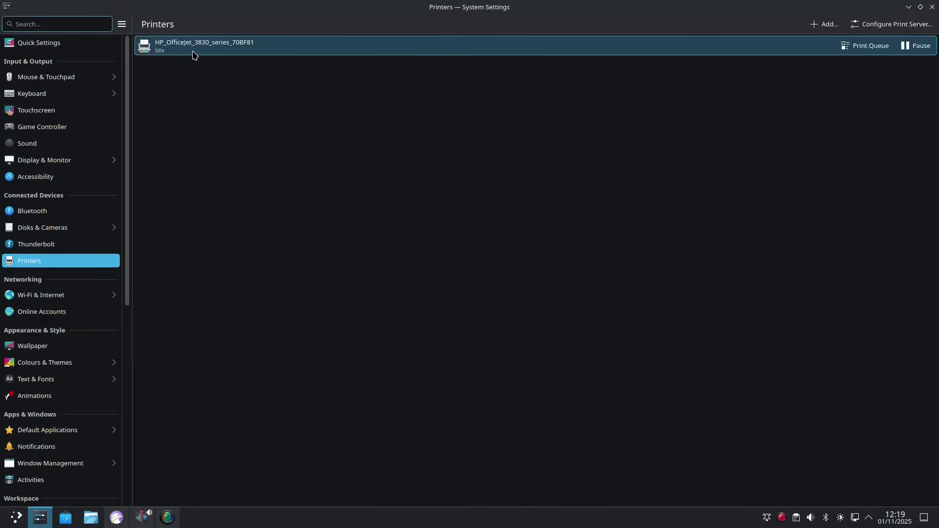
pyautogui.click(193, 55)
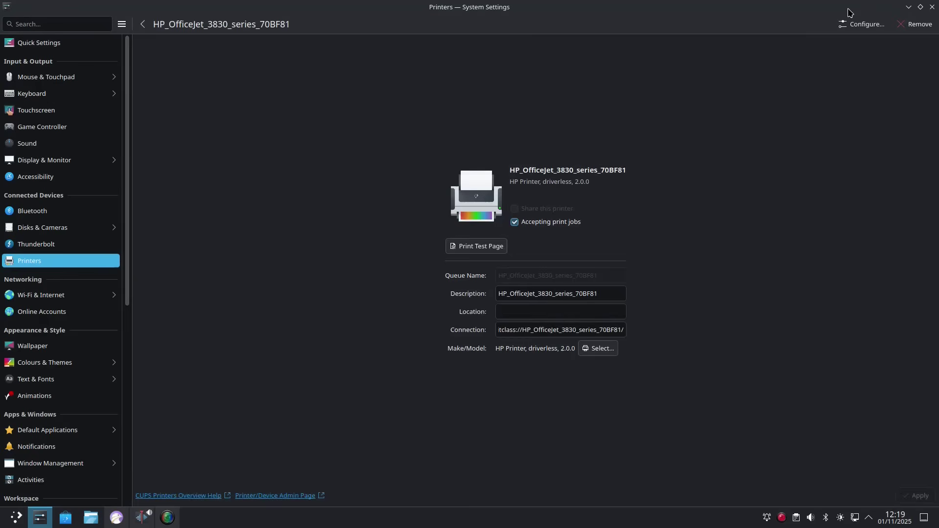
pyautogui.click(931, 8)
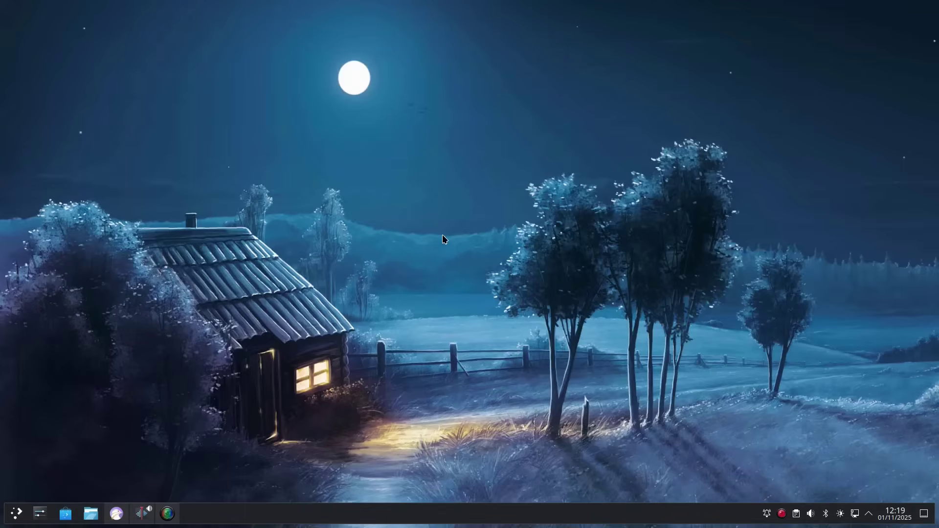
# In Discover, search for 'chrome' (6 results), then for 'steam' (47 results)
pyautogui.click(65, 513)
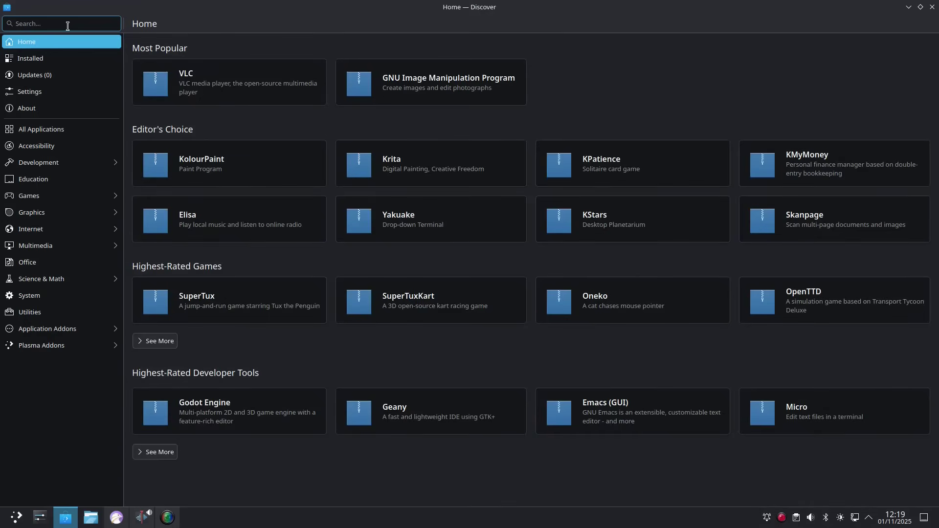
pyautogui.write('chrome')
pyautogui.press('Return')
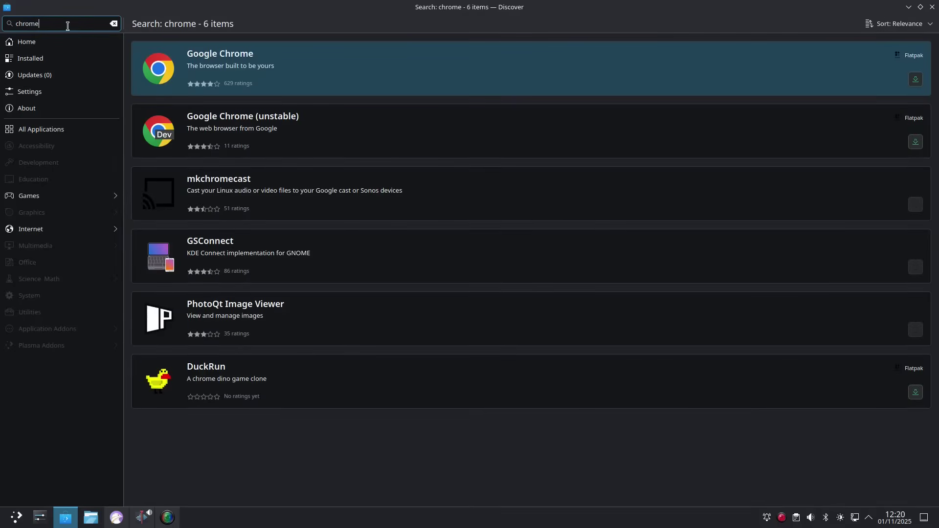
pyautogui.hotkey('ctrl', 'a')
pyautogui.write('s')
pyautogui.press('Return')
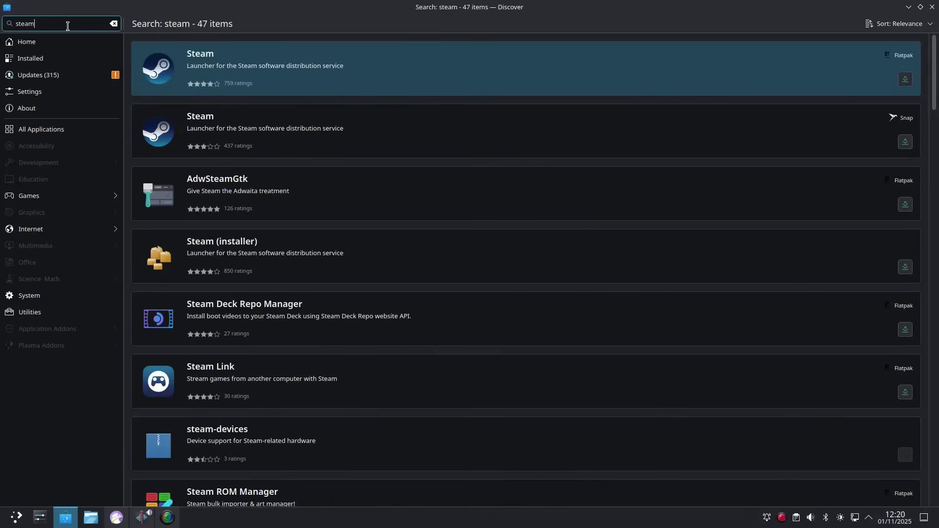
pyautogui.doubleClick(67, 26)
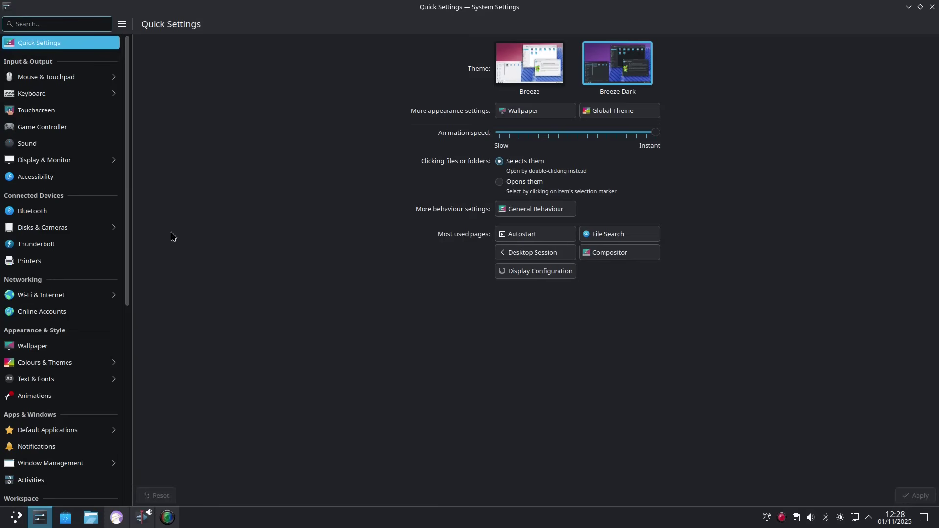
# Step through Keyboard, Display & Monitor, Wallpaper, Colours & Themes, Default Applications, General Behaviour, then Region & Language
pyautogui.click(37, 93)
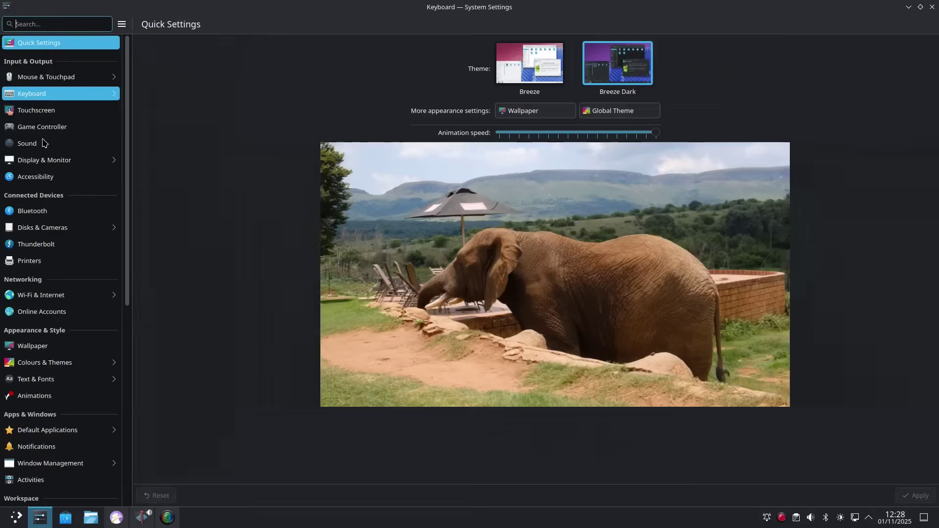
pyautogui.click(44, 161)
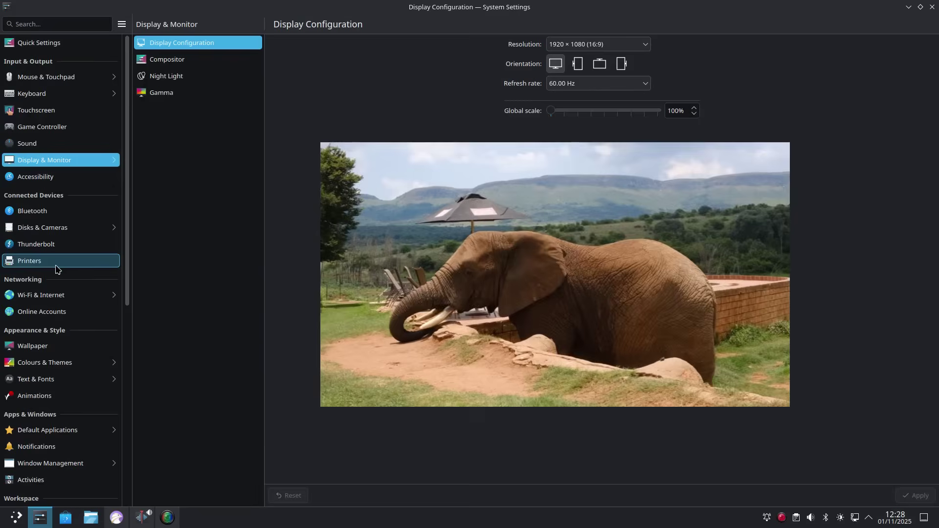
pyautogui.scroll(-2, 56, 268)
pyautogui.click(46, 286)
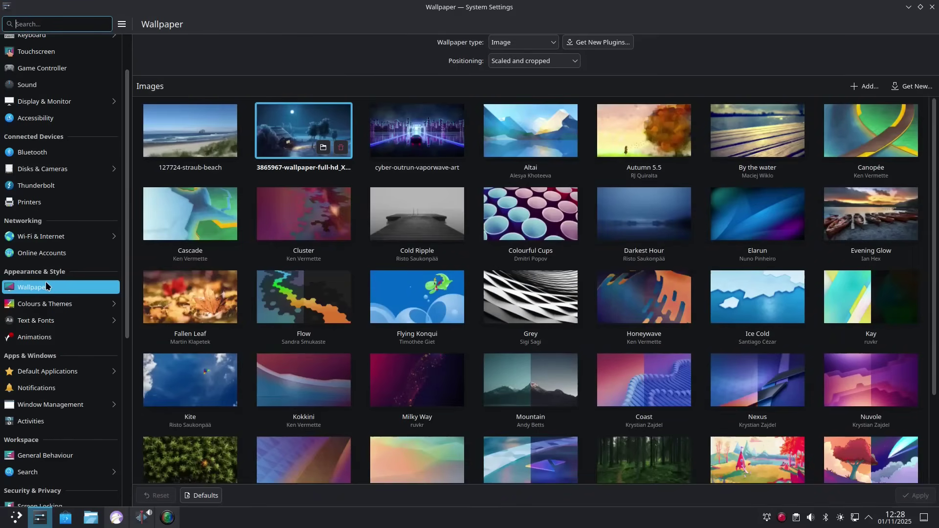
pyautogui.click(51, 308)
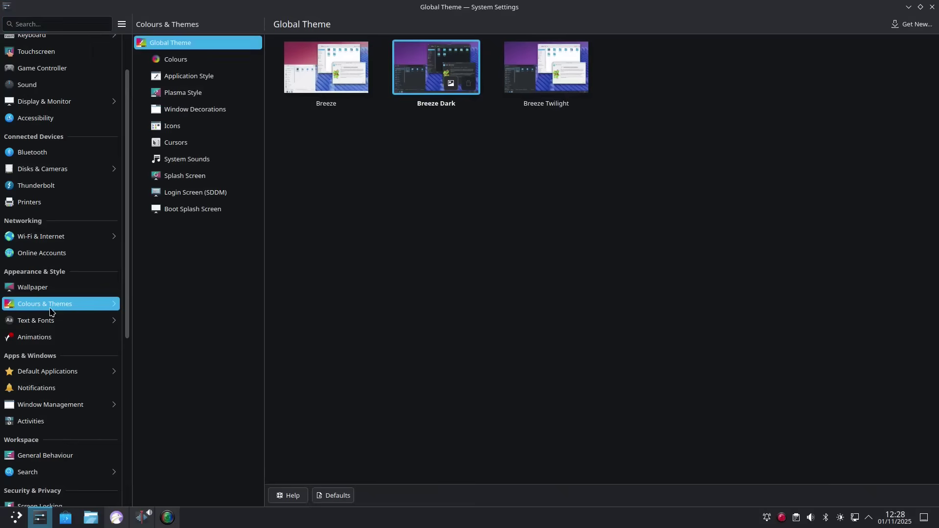
pyautogui.click(52, 376)
pyautogui.scroll(-3, 53, 386)
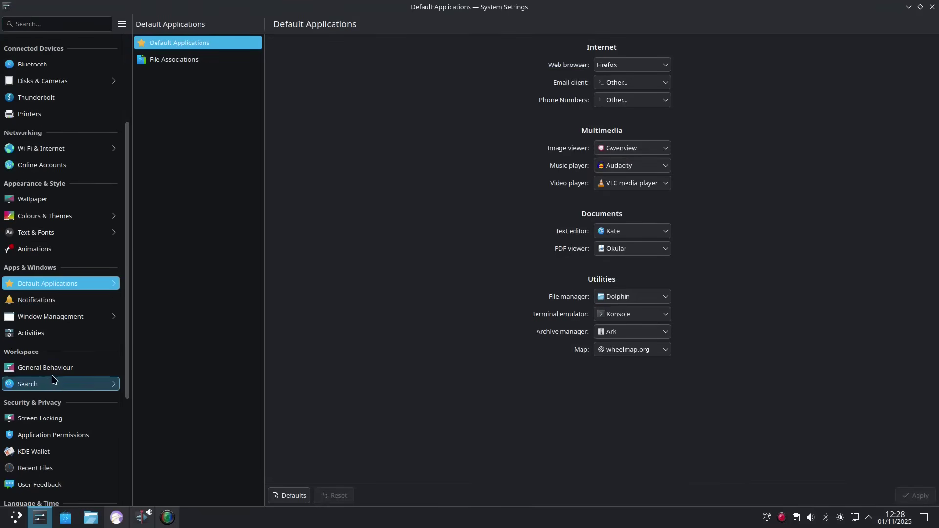
pyautogui.click(51, 363)
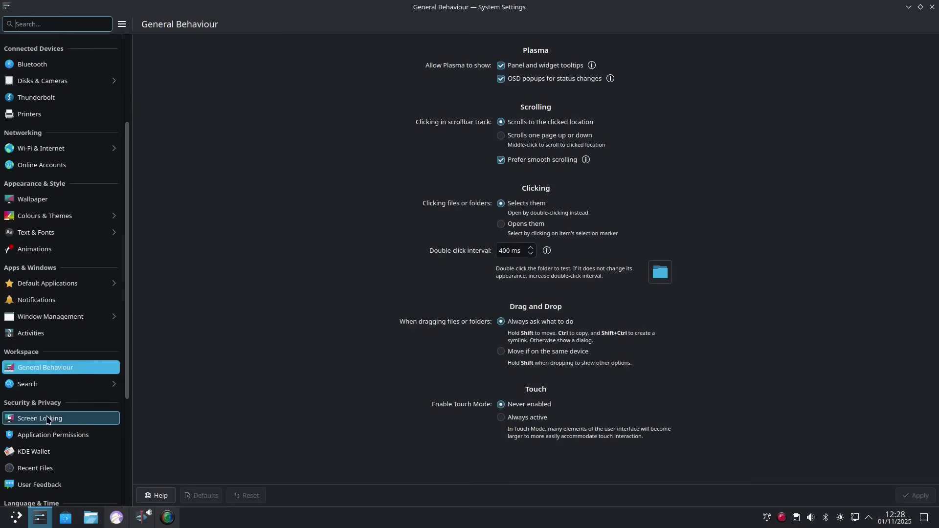
pyautogui.scroll(-2, 48, 435)
pyautogui.click(47, 462)
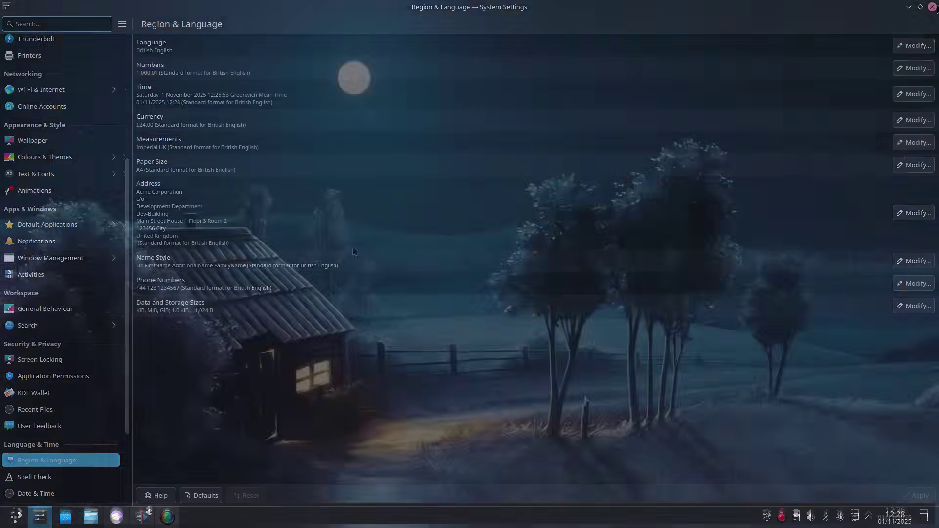
# Set cyber-outrun-vaporwave-art as the desktop wallpaper and preview it on the desktop
pyautogui.rightClick(352, 249)
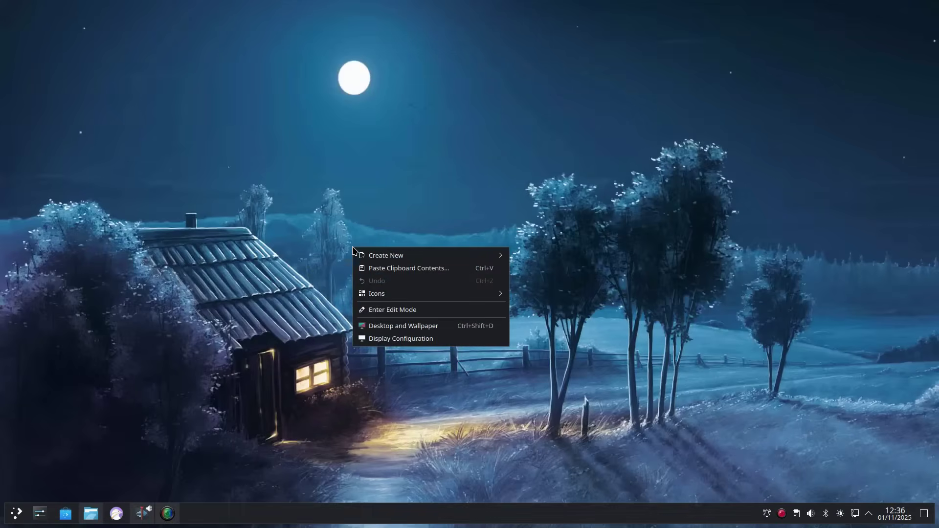
pyautogui.click(402, 326)
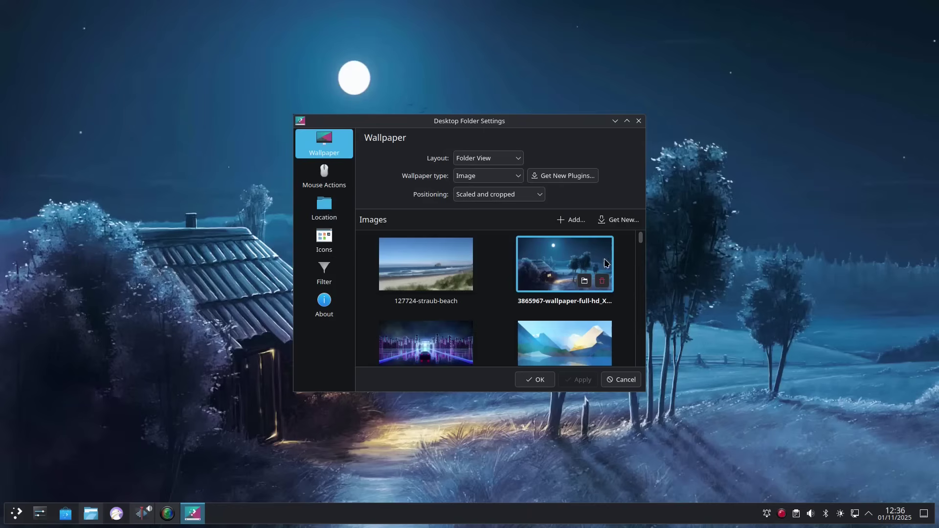
pyautogui.moveTo(642, 242); pyautogui.dragTo(643, 244)
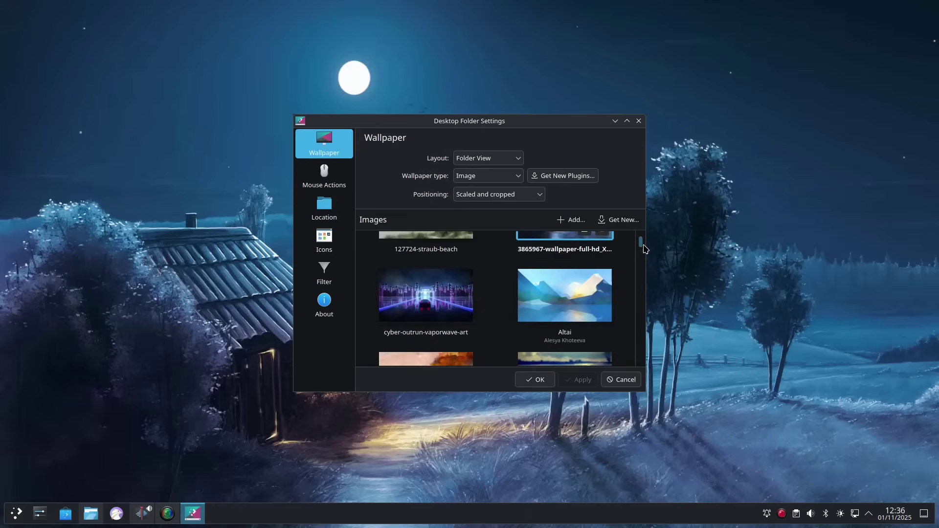
pyautogui.click(450, 299)
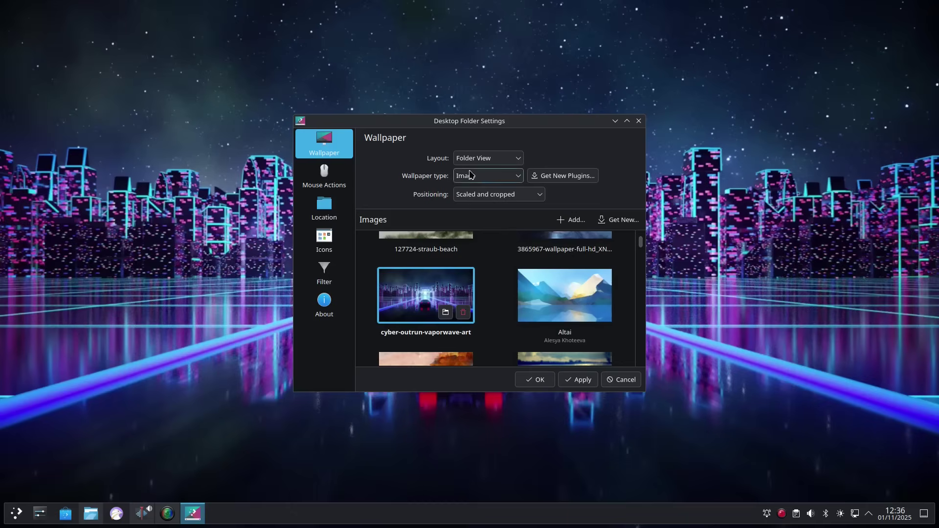
pyautogui.click(615, 120)
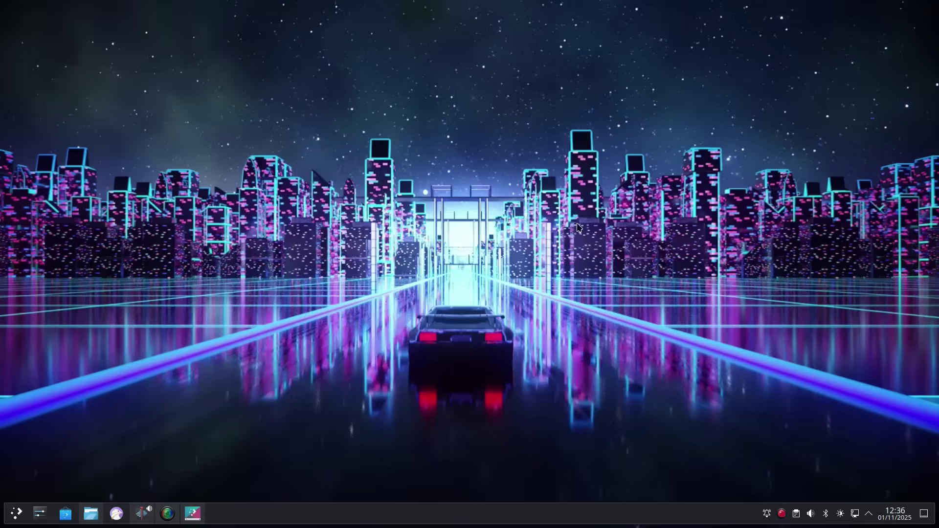
pyautogui.click(193, 513)
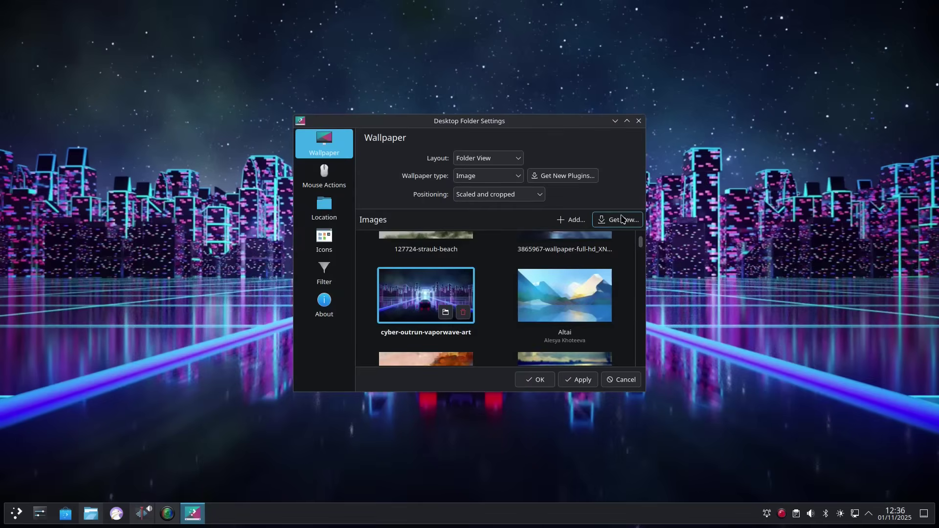
# Sort the downloadable wallpapers by Rating and install 'Sunset on Campotosto lake'
pyautogui.click(619, 220)
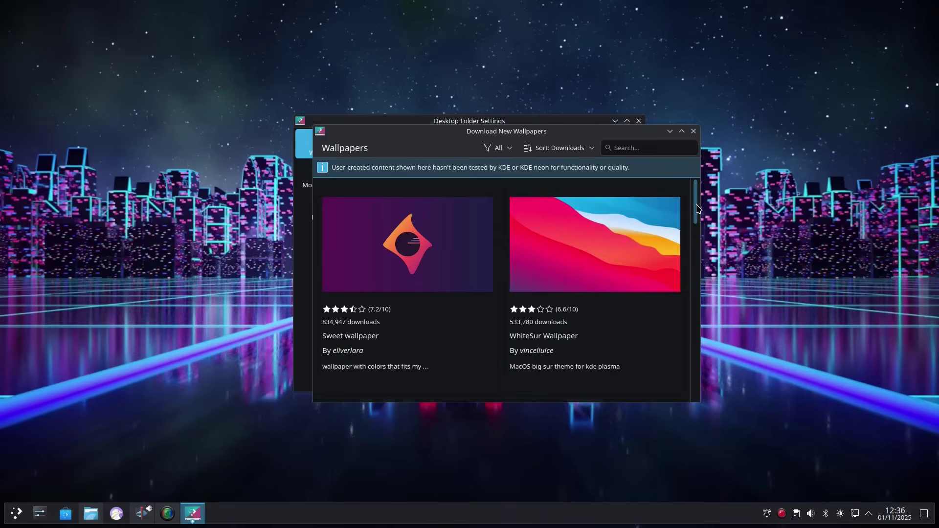
pyautogui.moveTo(697, 209); pyautogui.dragTo(694, 345)
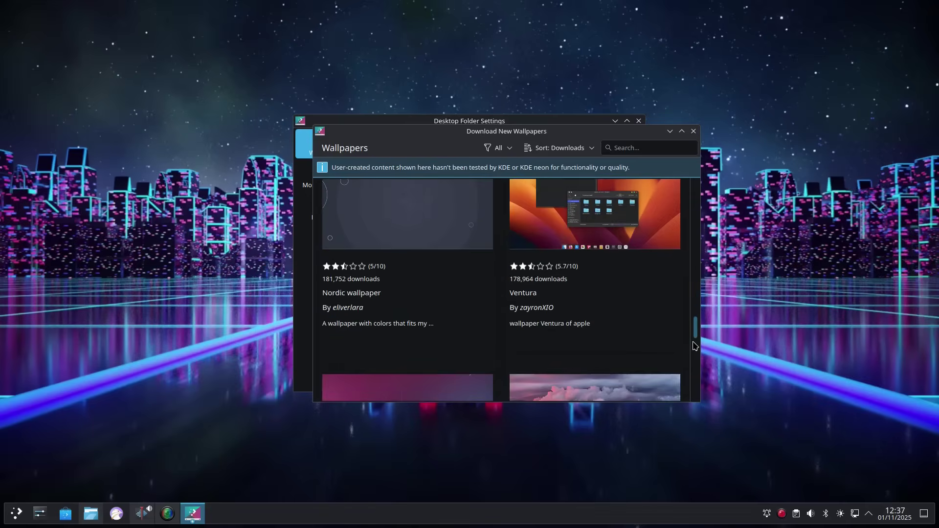
pyautogui.click(588, 151)
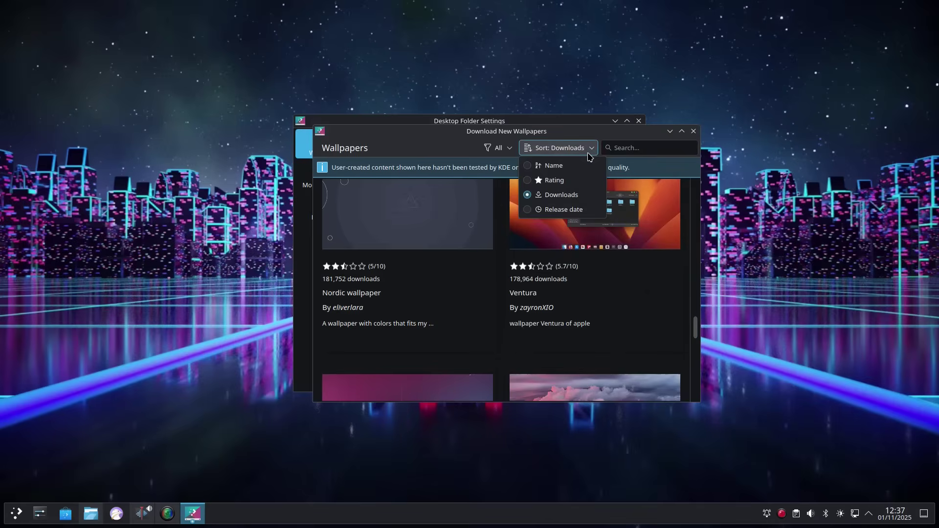
pyautogui.click(562, 181)
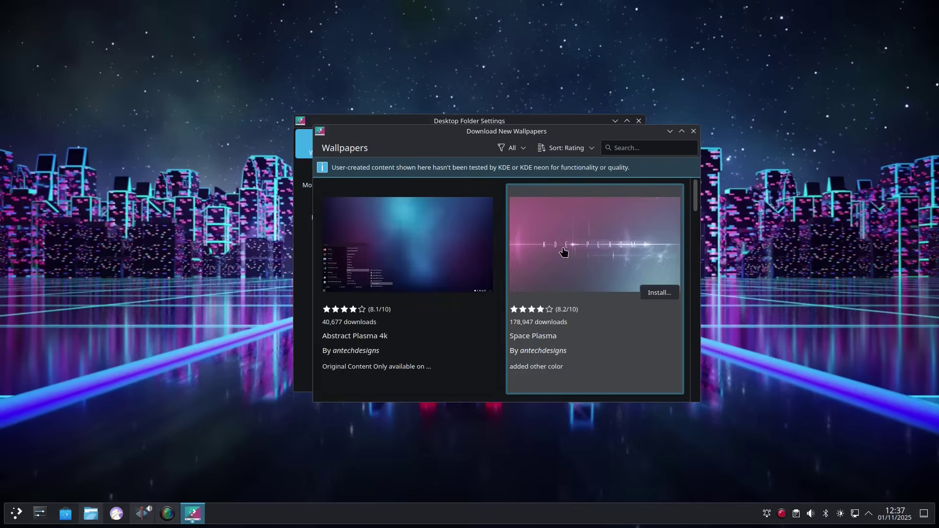
pyautogui.scroll(-2, 562, 250)
pyautogui.scroll(-10, 562, 251)
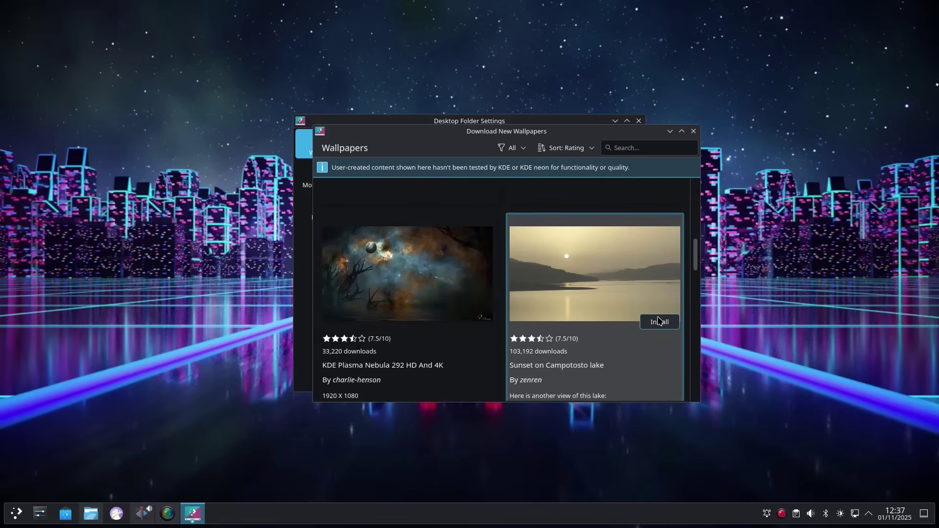
pyautogui.click(659, 322)
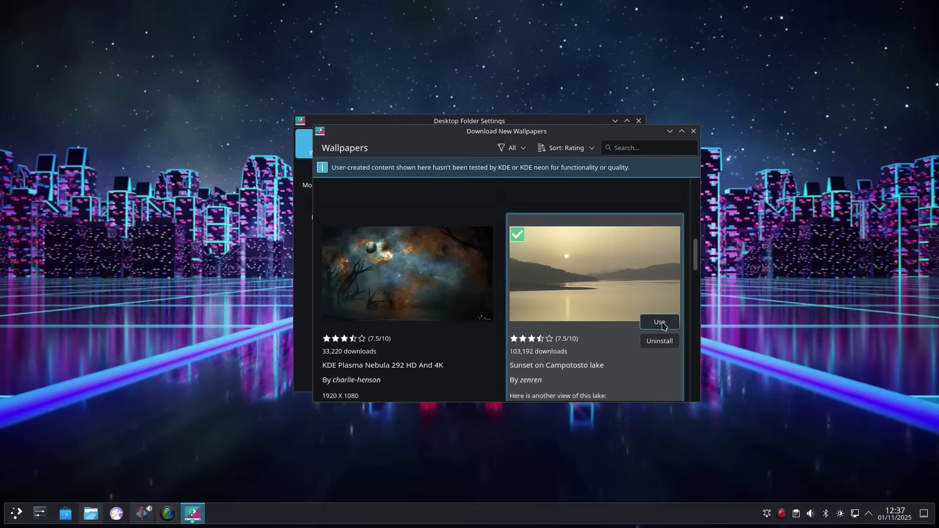
pyautogui.click(693, 131)
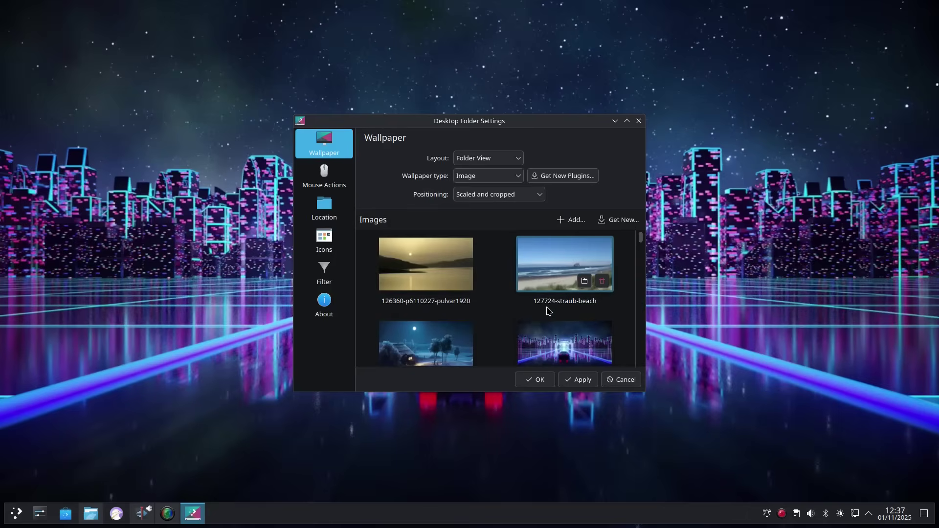
# Apply the pending changes, then set, preview and apply the downloaded lake sunset wallpaper
pyautogui.click(330, 185)
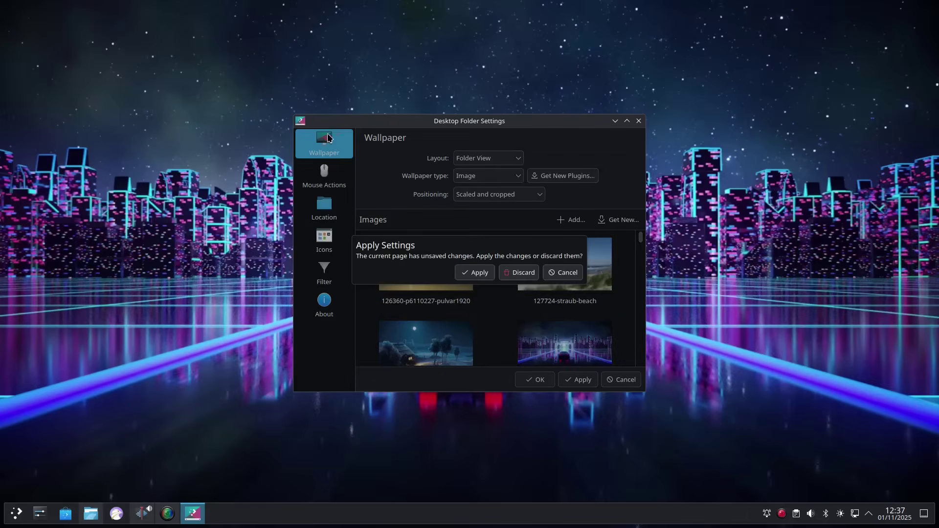
pyautogui.click(475, 272)
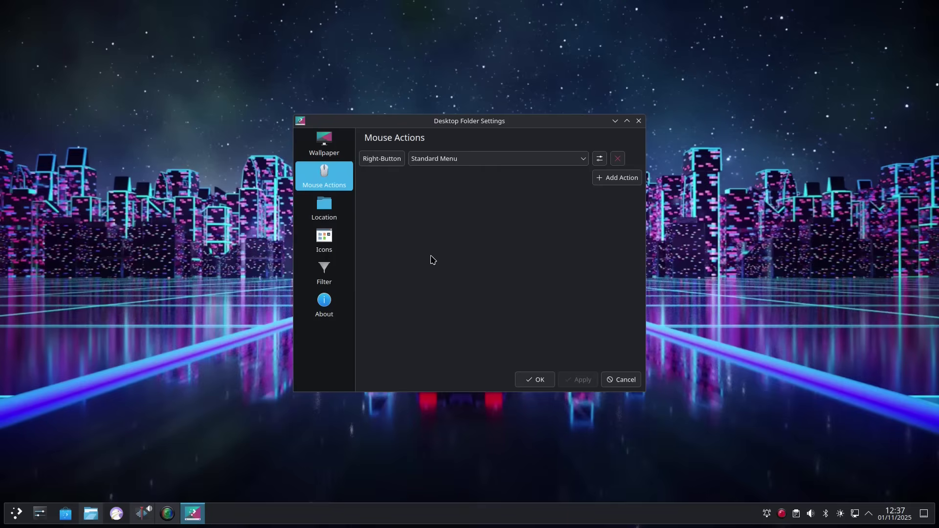
pyautogui.click(316, 144)
pyautogui.scroll(1, 493, 282)
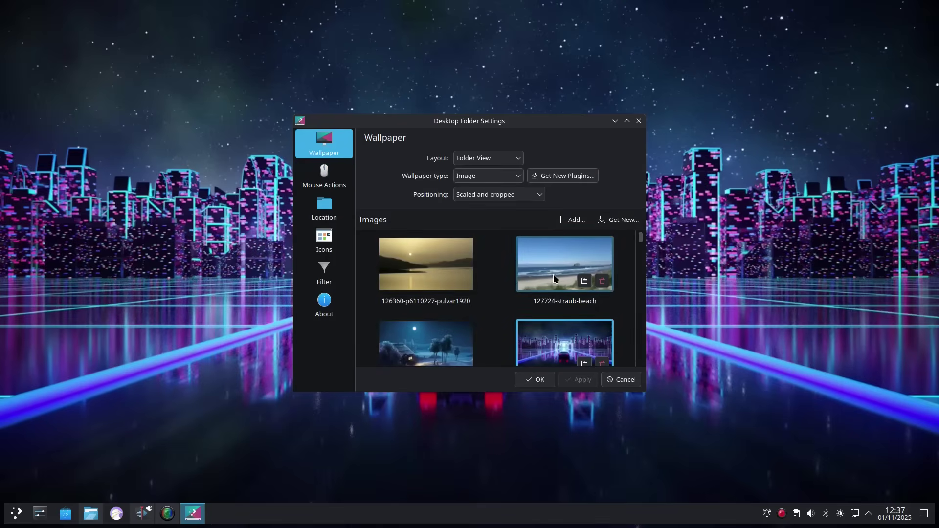
pyautogui.click(432, 265)
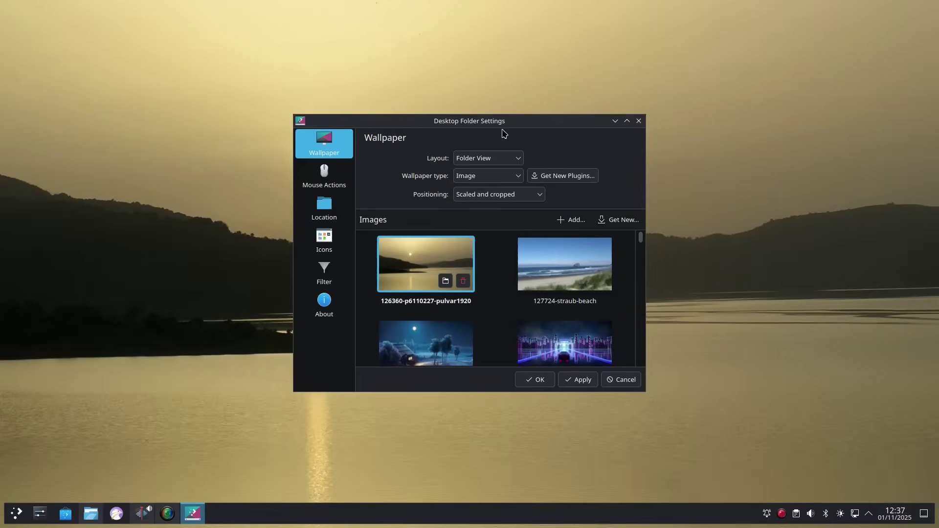
pyautogui.click(614, 120)
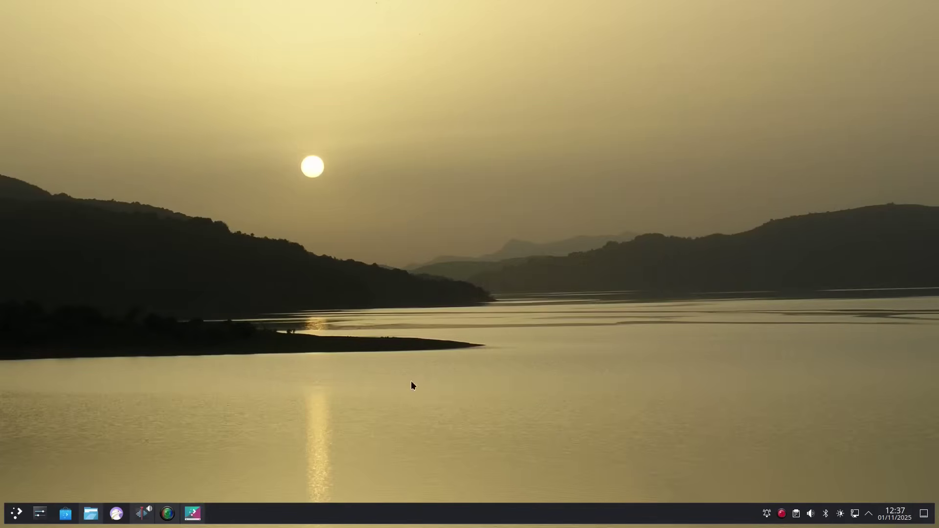
pyautogui.click(193, 513)
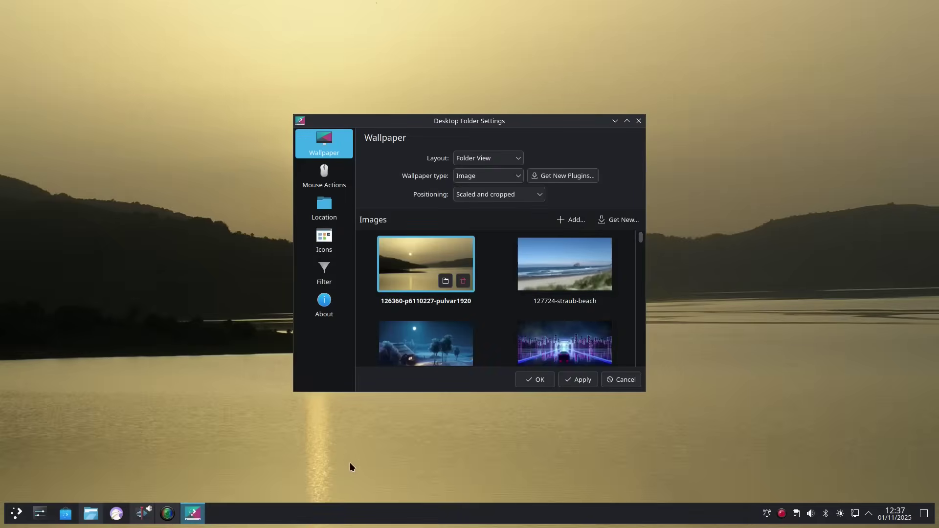
pyautogui.click(592, 377)
# Try the 127724-straub-beach wallpaper, then apply the moonlit night scene 3865967-wallpaper-full-hd
pyautogui.click(579, 273)
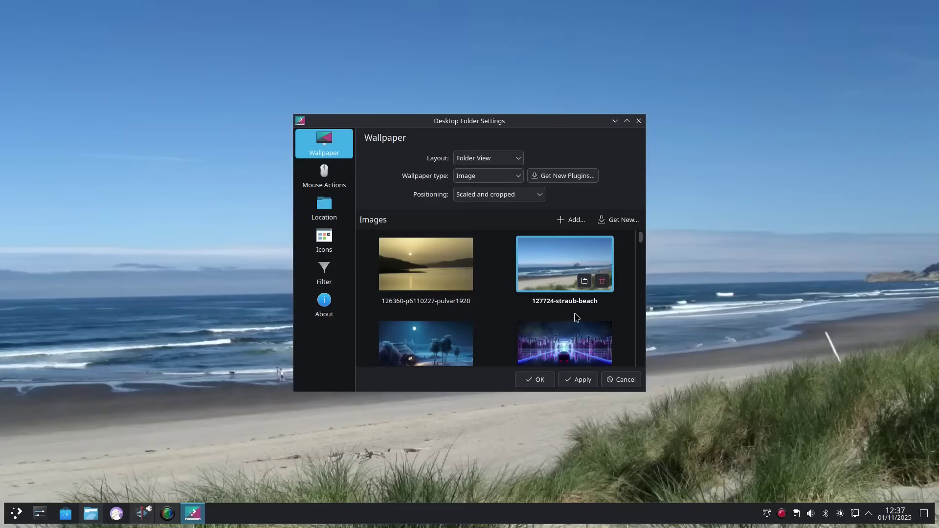
pyautogui.click(577, 384)
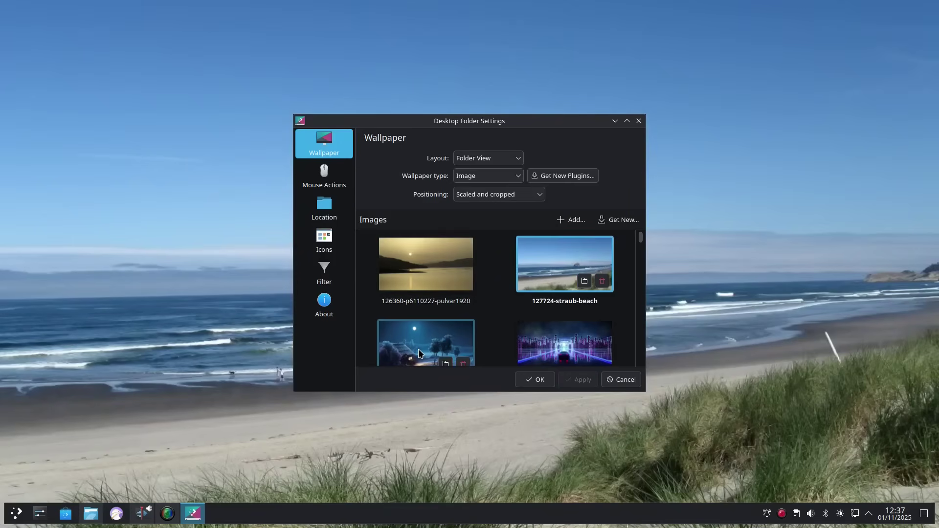
pyautogui.click(615, 121)
pyautogui.click(192, 513)
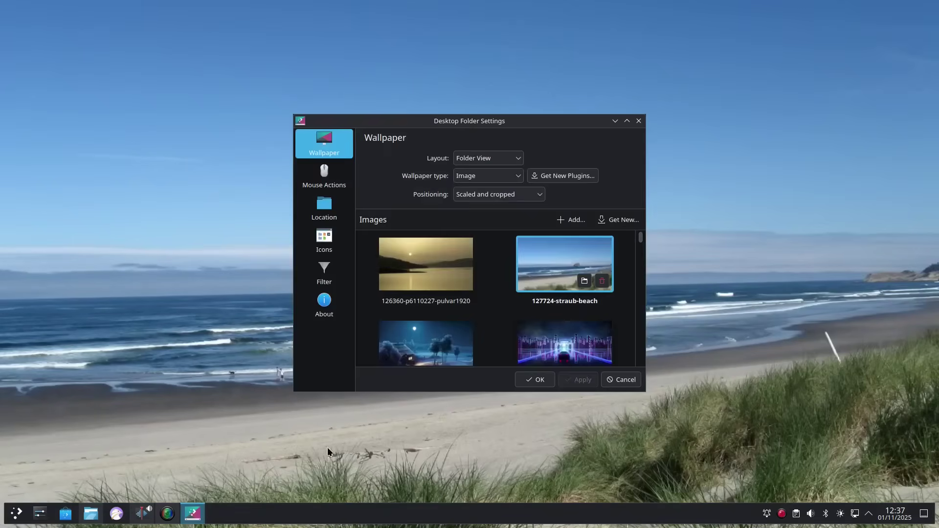
pyautogui.click(465, 344)
pyautogui.click(591, 382)
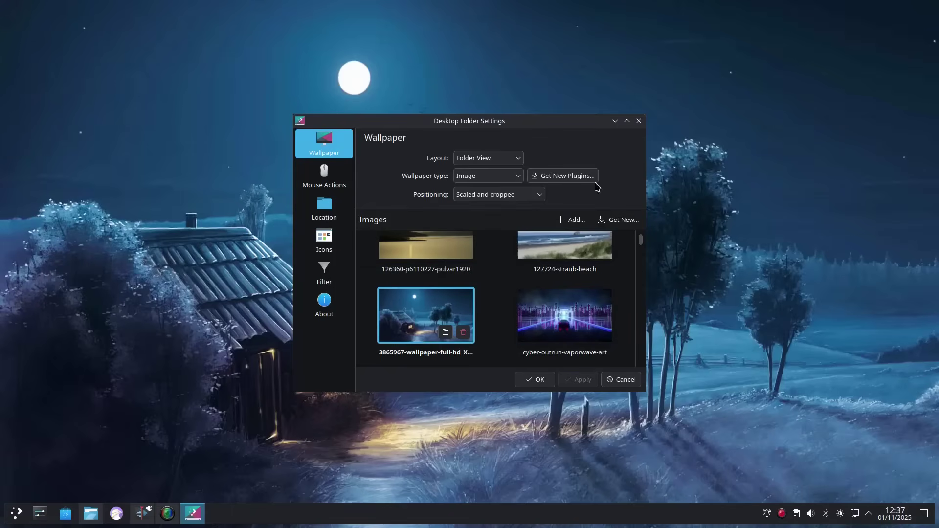